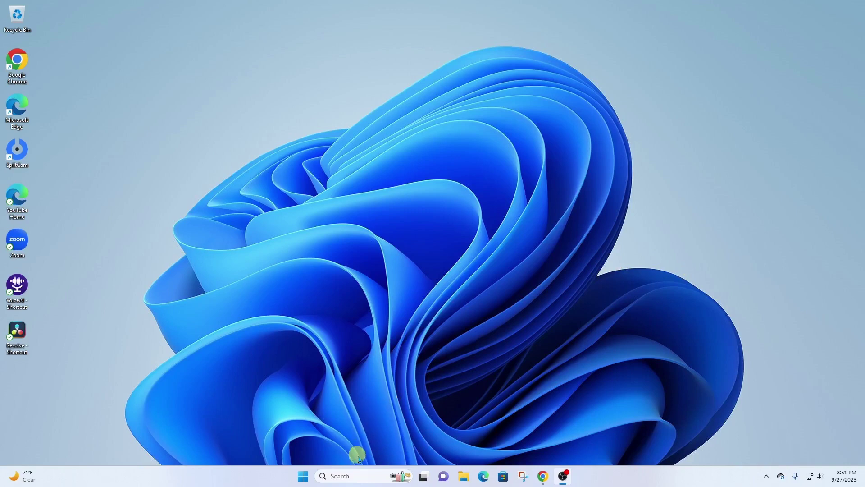
Step: Search Windows for 'outlook' and launch the Outlook desktop app
left_click(361, 476)
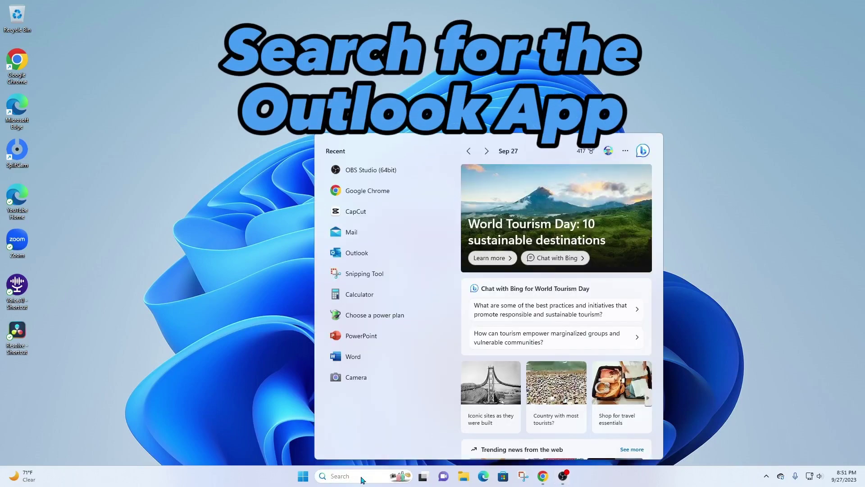
type("outlook")
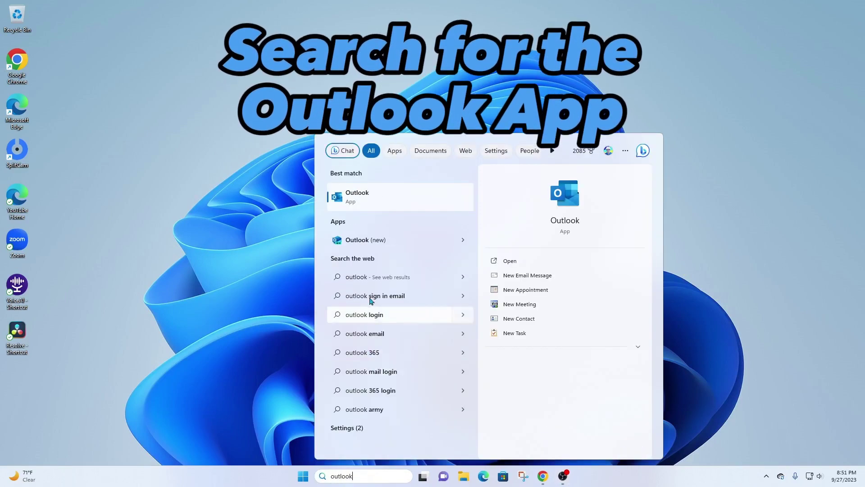
left_click(373, 204)
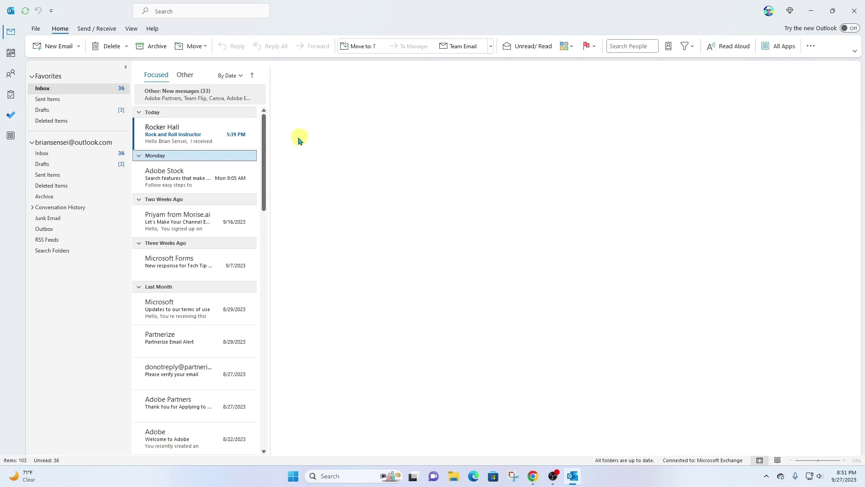
Step: Open the Rock and Roll Instructor email from the Focused inbox
left_click(209, 138)
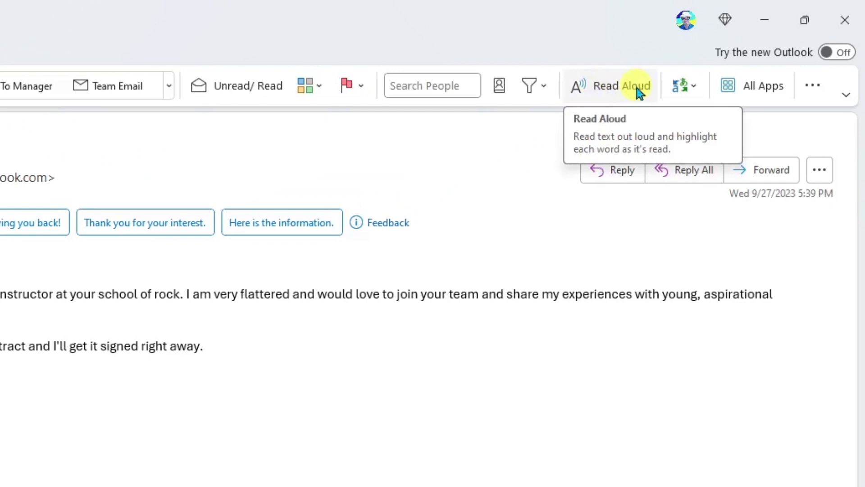
Step: Start Read Aloud on the email and keep the Female voice in the voice settings
left_click(639, 92)
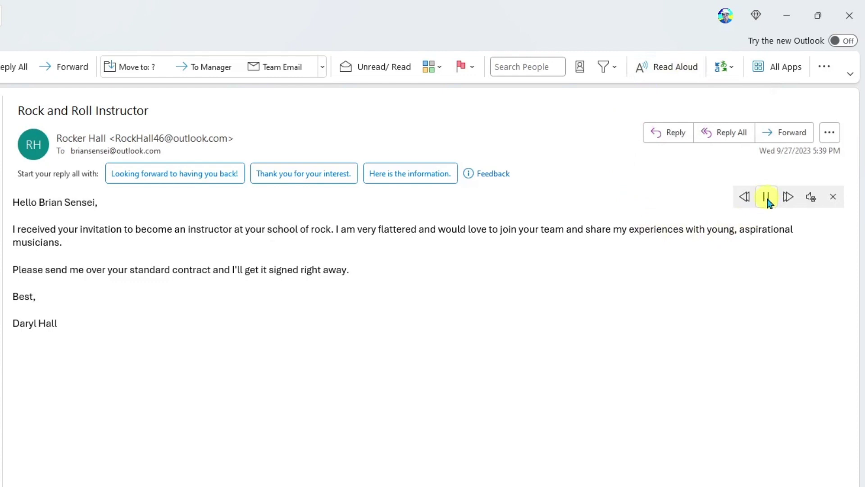
left_click(807, 201)
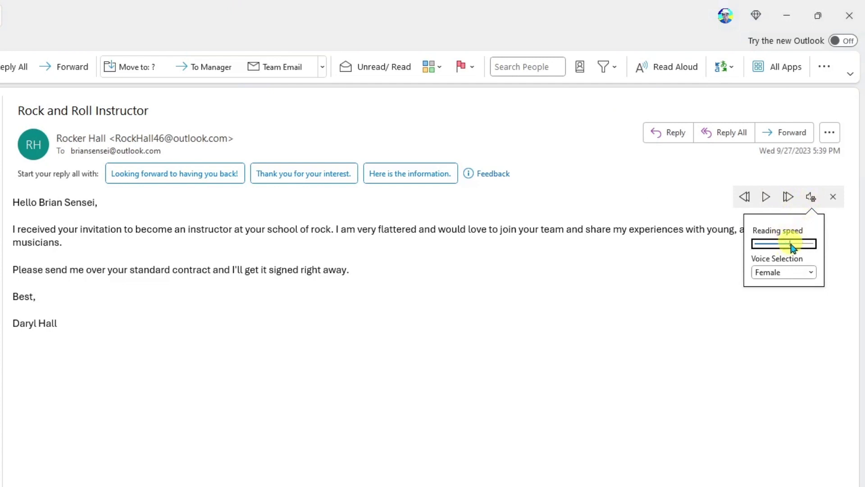
left_click(811, 273)
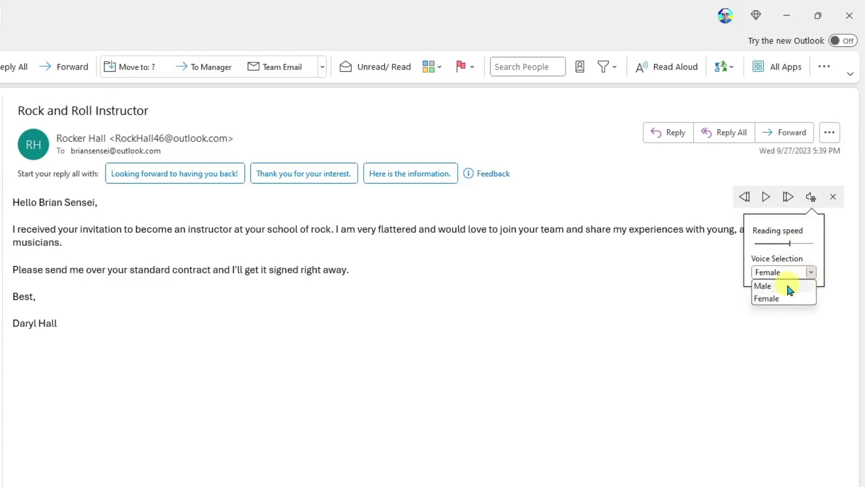
left_click(784, 294)
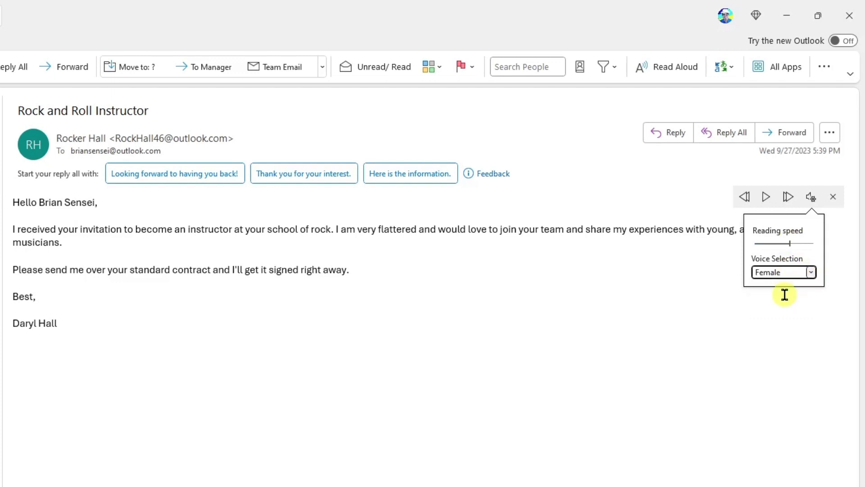
left_click(15, 229)
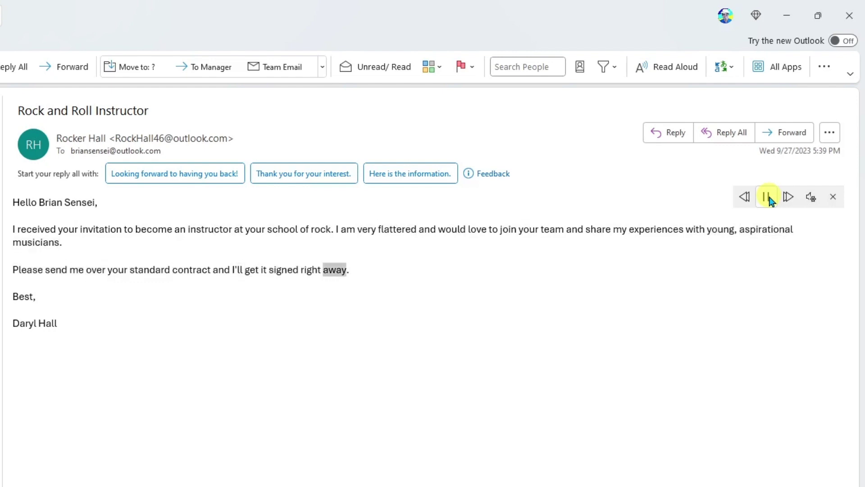
Step: Stop the read-aloud and launch the Windows Mail app by searching 'mail'
left_click(767, 197)
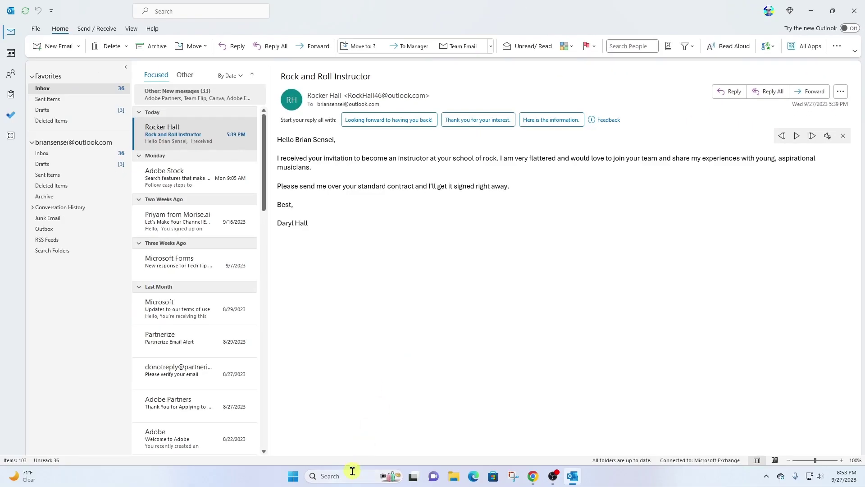
left_click(352, 474)
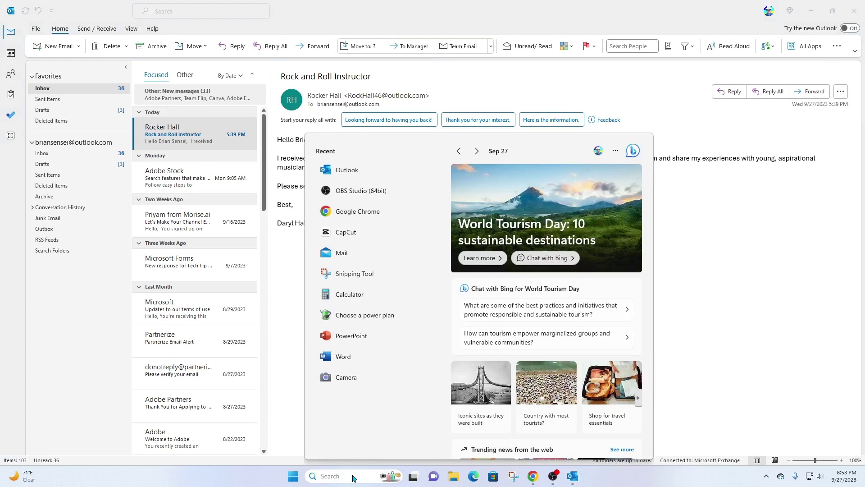
type("mail")
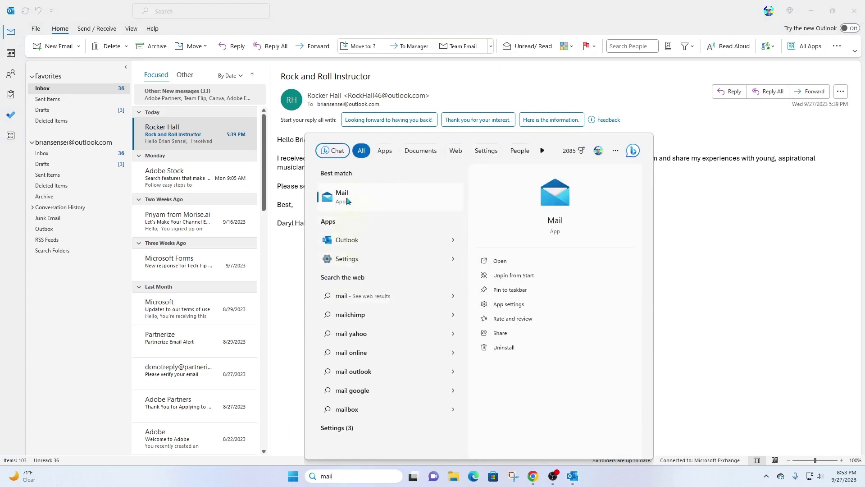
left_click(362, 202)
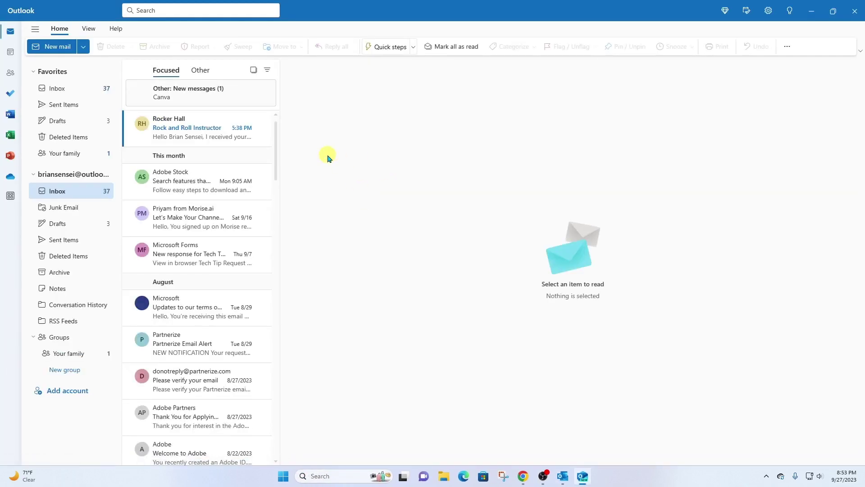
Step: Open the Rock and Roll Instructor email in Mail and show the View ribbon
left_click(190, 140)
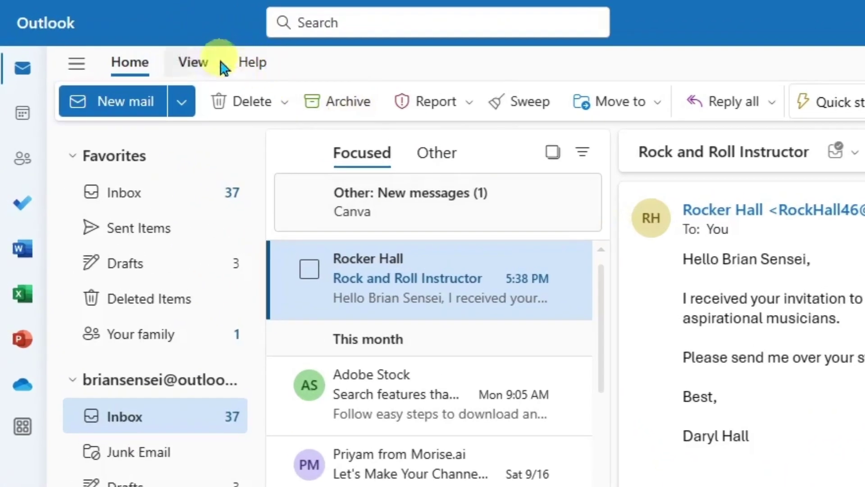
left_click(194, 63)
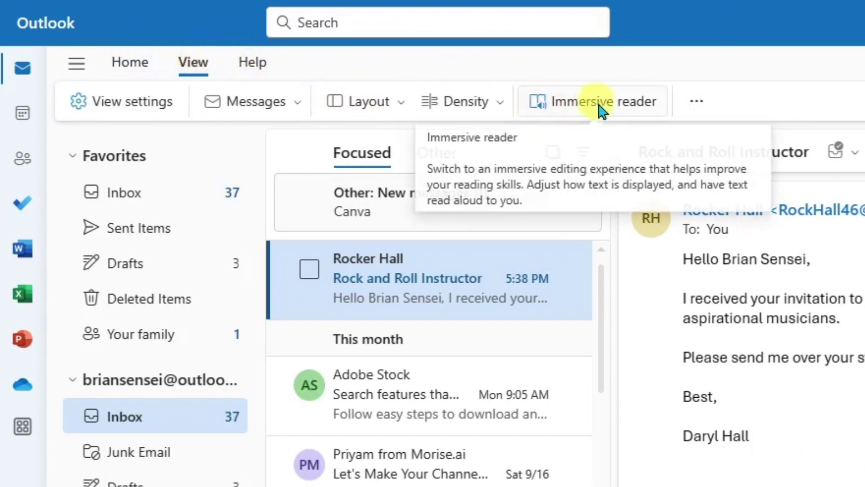
Step: Show the email in Immersive Reader at 1.25 voice speed, then play and pause it
left_click(640, 105)
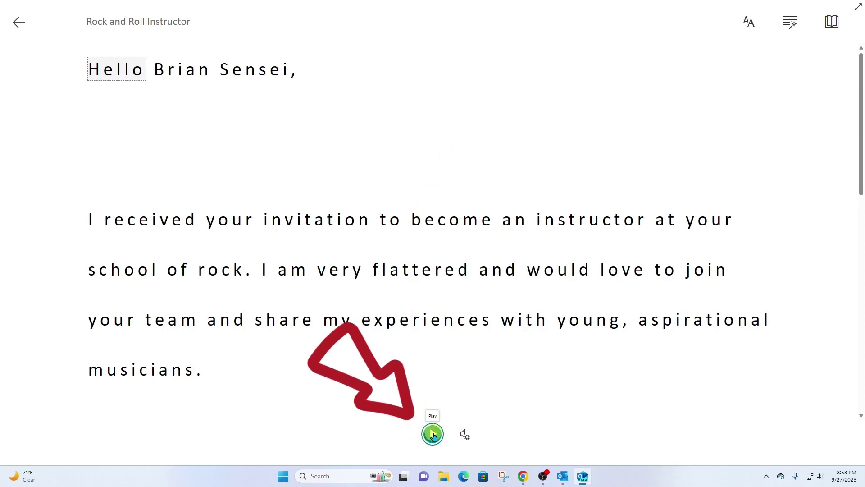
left_click(464, 435)
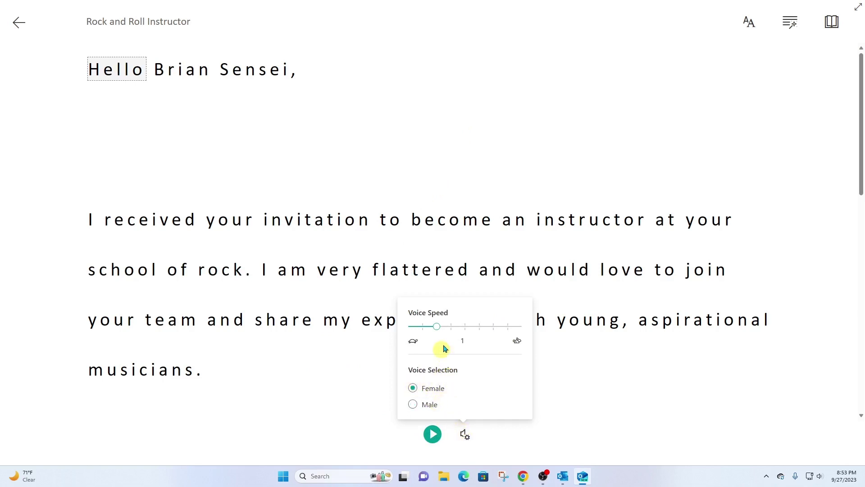
left_click(451, 327)
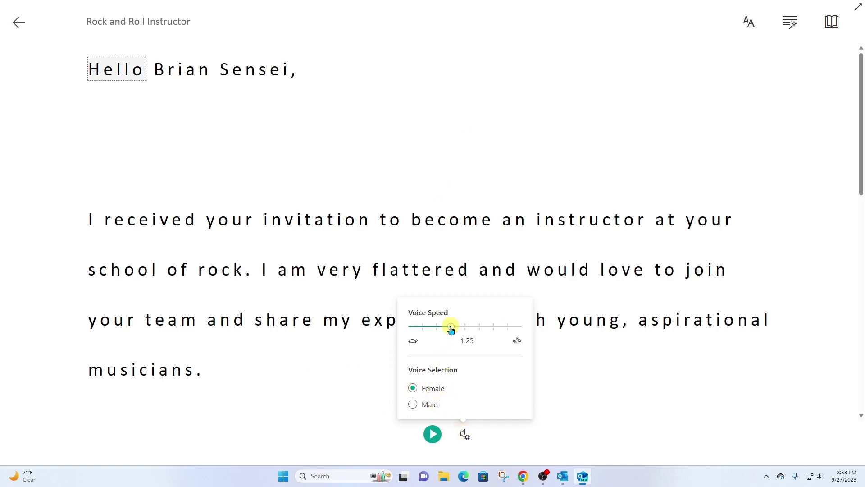
left_click(433, 435)
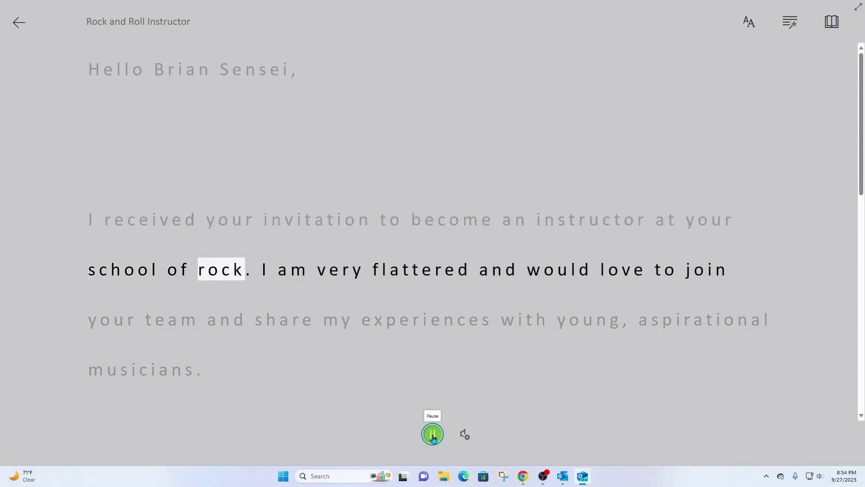
left_click(433, 435)
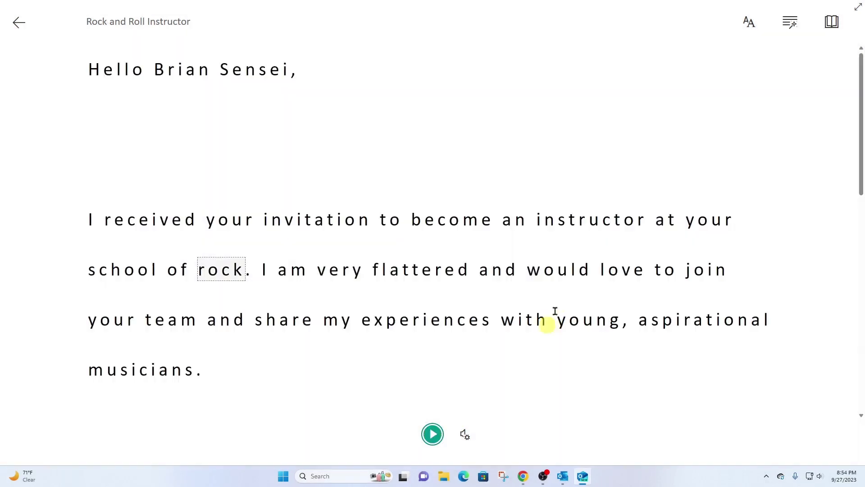
Step: Set Reading Preferences to translate into Japanese with the Document toggle on
left_click(831, 23)
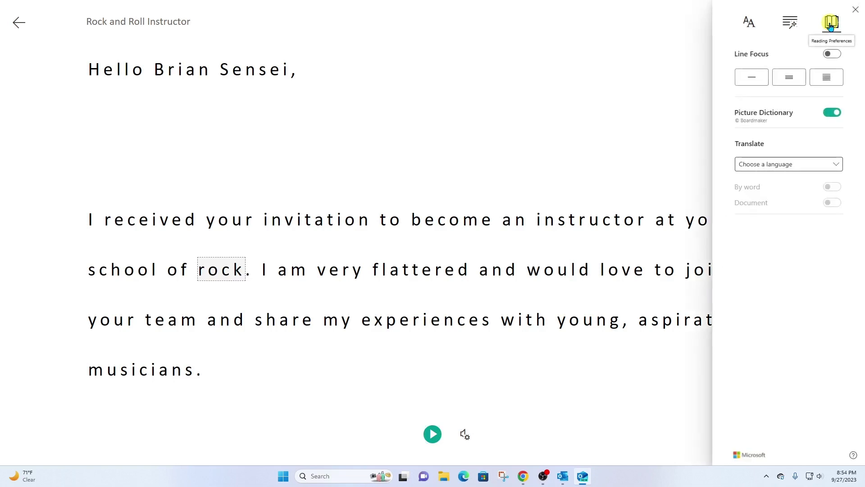
left_click(837, 166)
left_click_drag(838, 185, 838, 312)
left_click(762, 260)
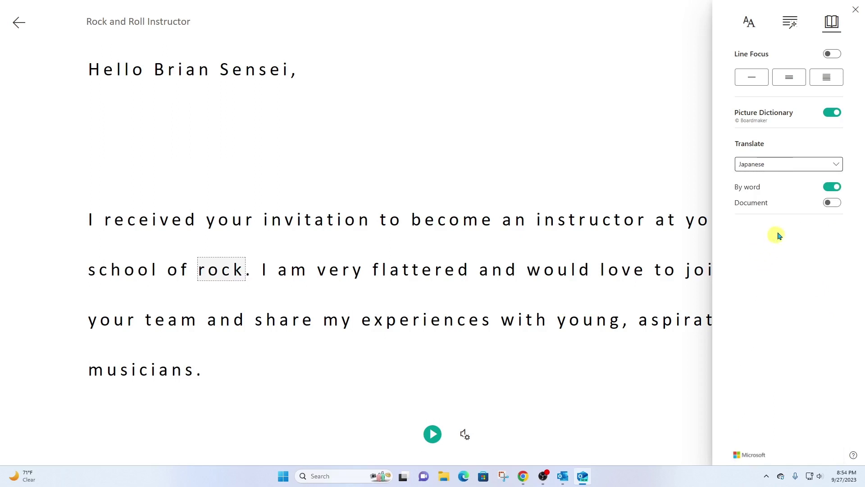
left_click(833, 202)
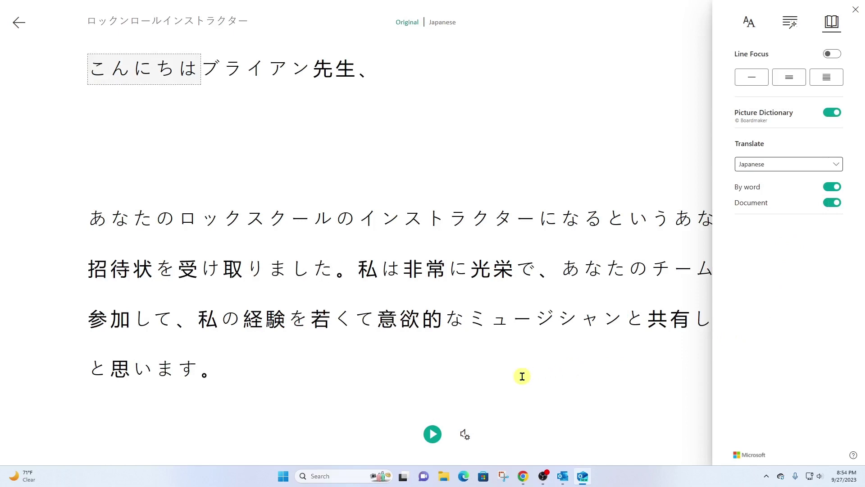
Step: Play and pause the Japanese translation, then toggle Original, Japanese, and back to Original
left_click(433, 434)
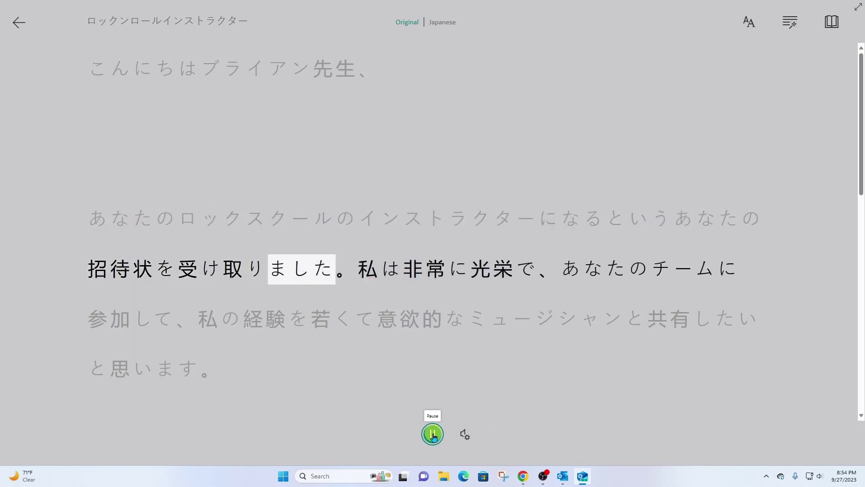
left_click(433, 434)
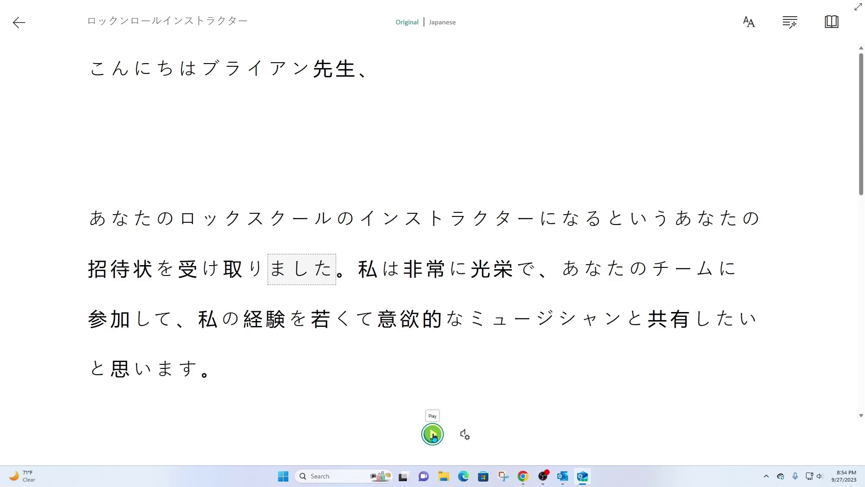
left_click(408, 24)
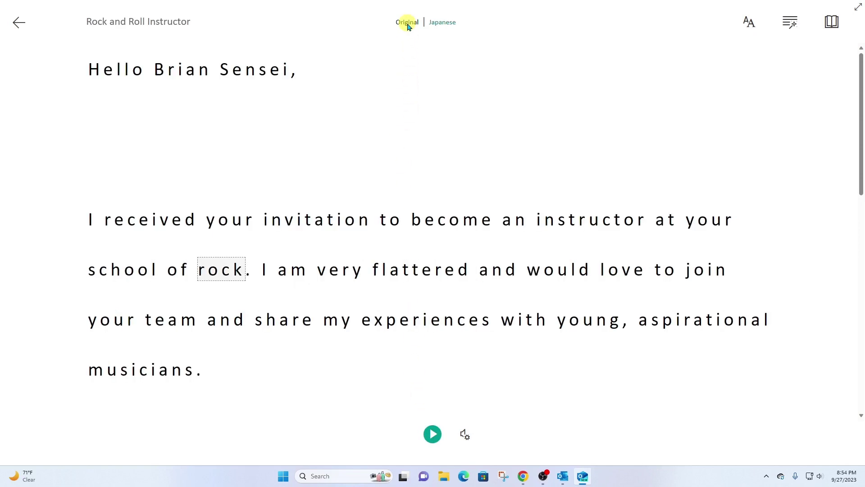
left_click(440, 24)
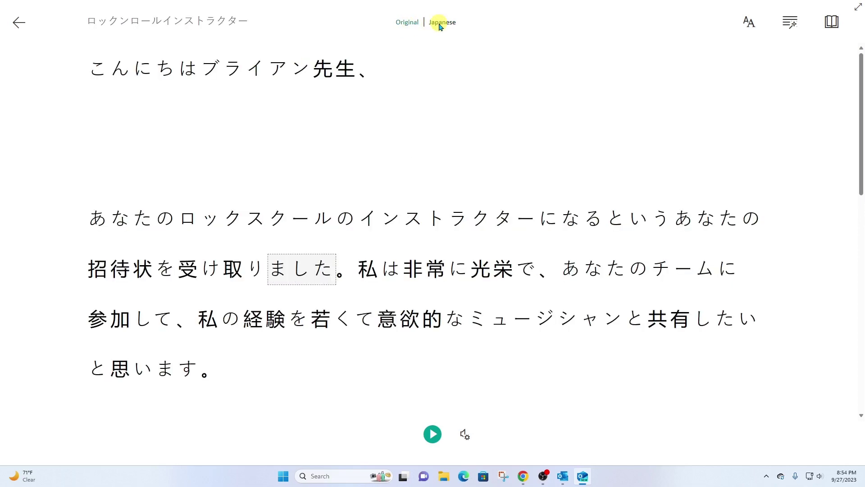
left_click(410, 24)
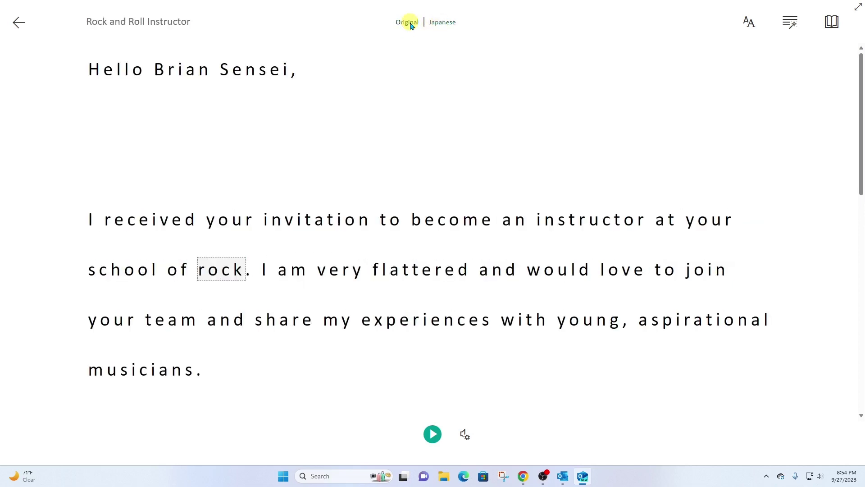
Step: Exit Immersive Reader back to the Mail reading pane
left_click(19, 26)
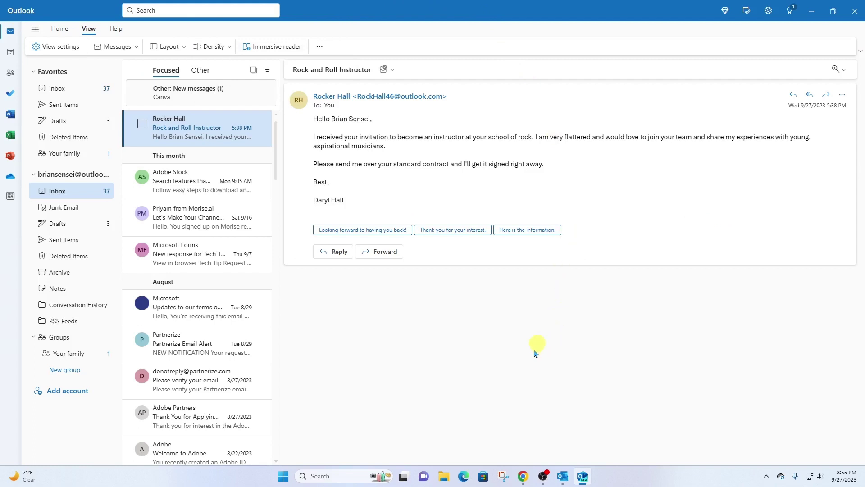
Step: In Outlook on the web, open the Rock and Roll Instructor email and show the View options
left_click(464, 476)
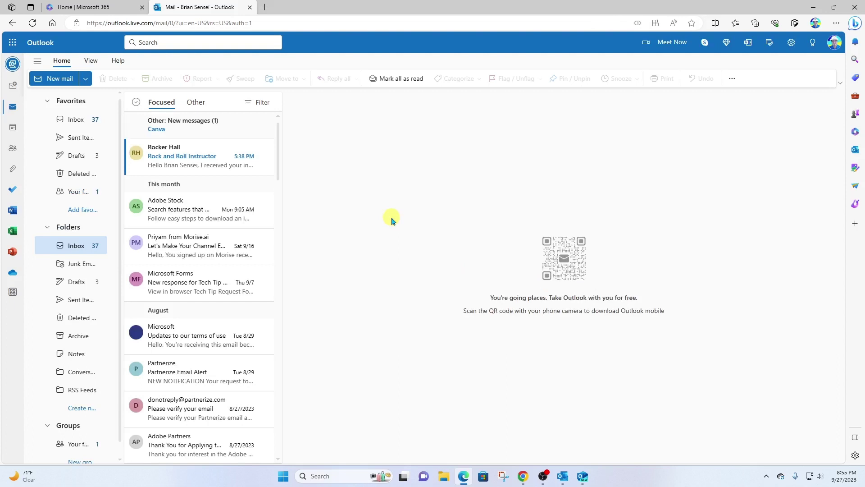
left_click(197, 166)
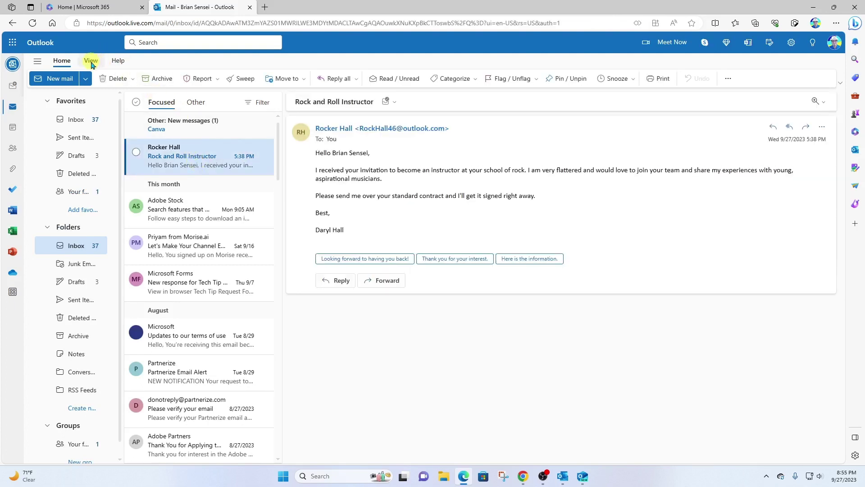
left_click(91, 62)
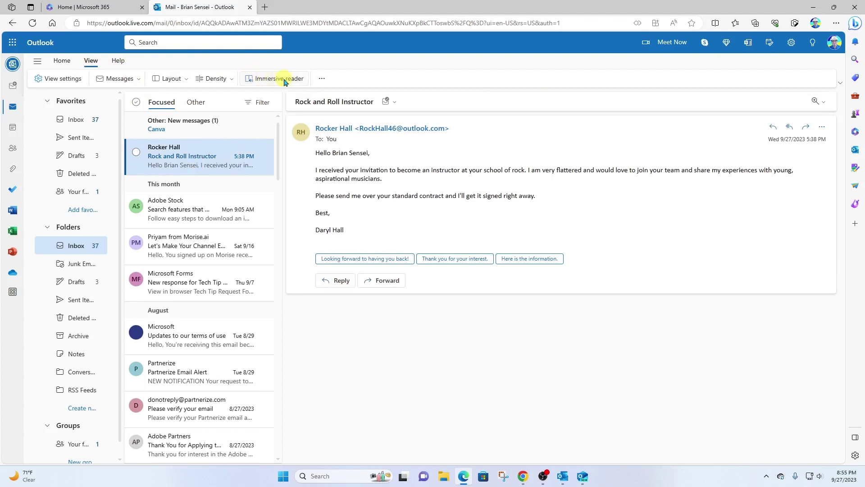